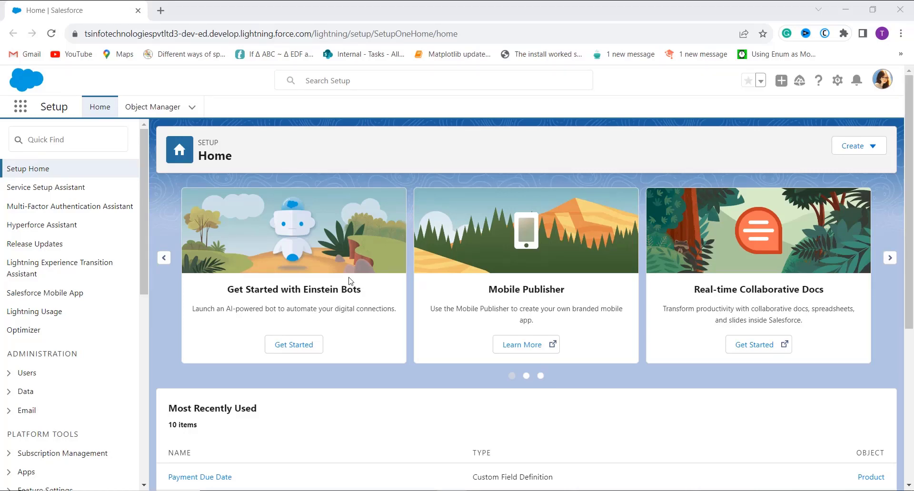
In Object Manager, filter objects by 'prod' and open the Product object's details
left_click(154, 108)
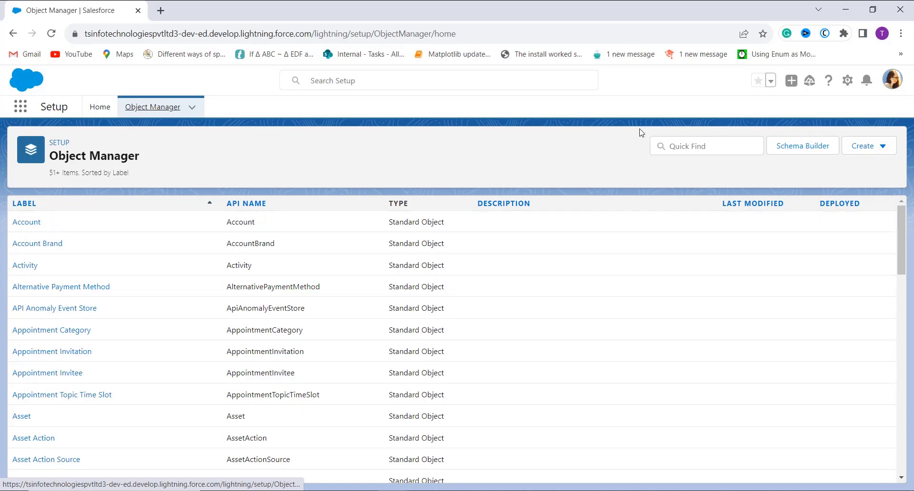
left_click(685, 142)
type("prod")
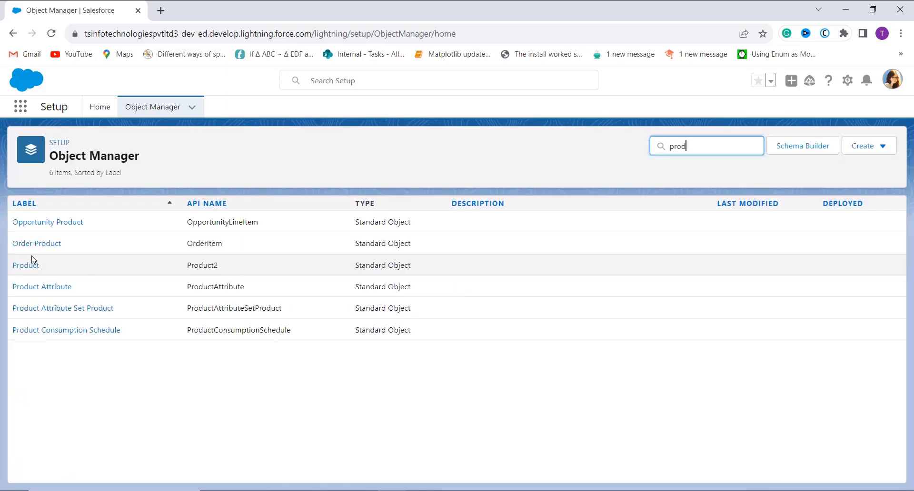
left_click(29, 267)
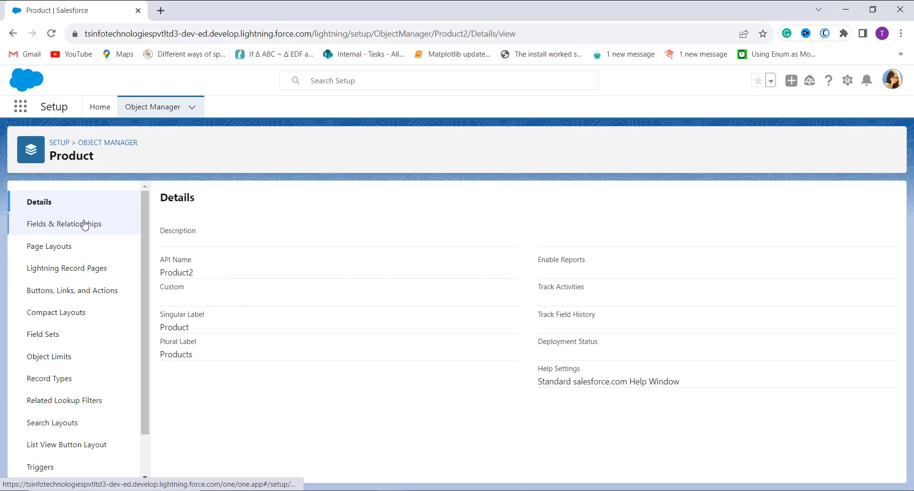
Start a new Formula-type custom field from Product's Fields & Relationships
left_click(85, 224)
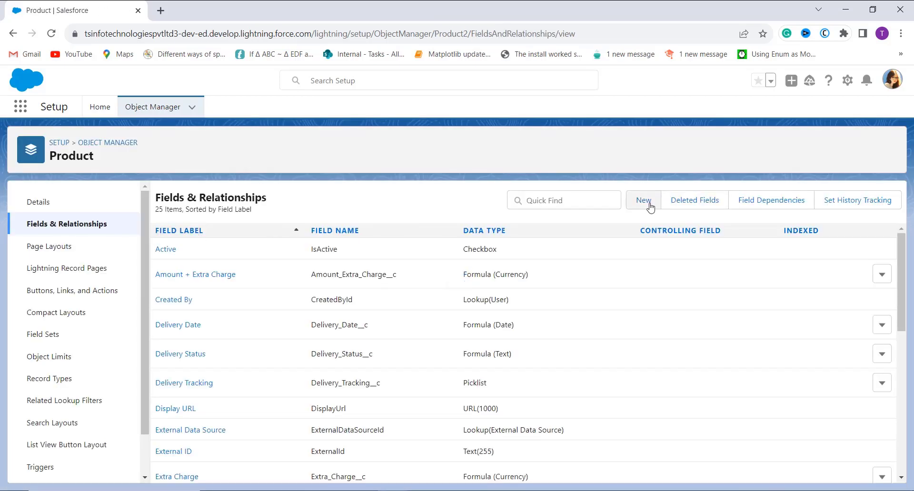
left_click(649, 206)
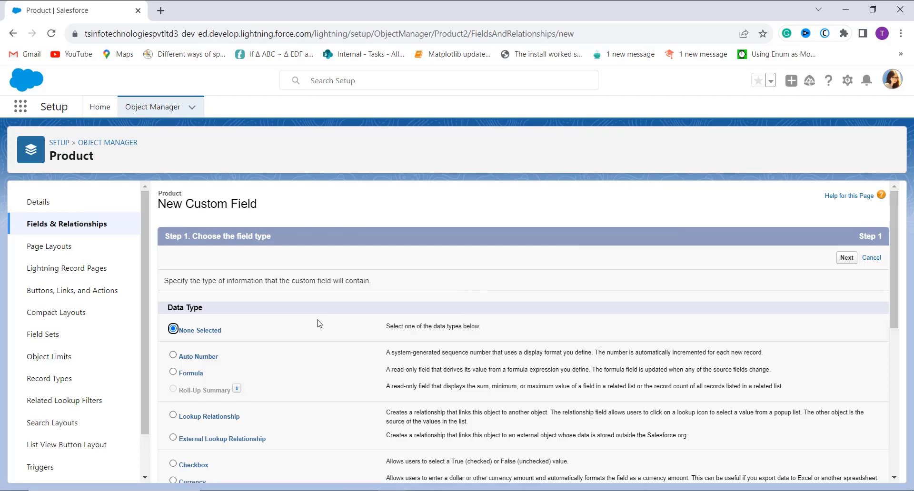
scroll(214, 344, "down", 1)
left_click(188, 360)
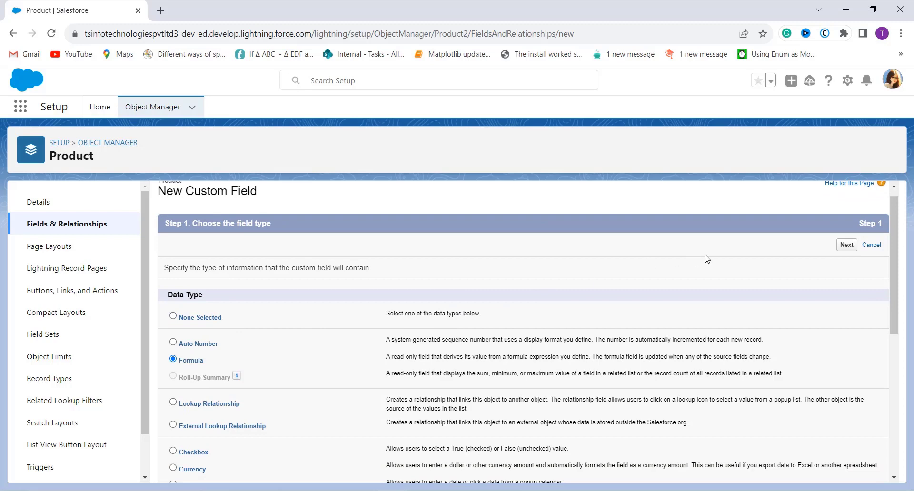
left_click(846, 250)
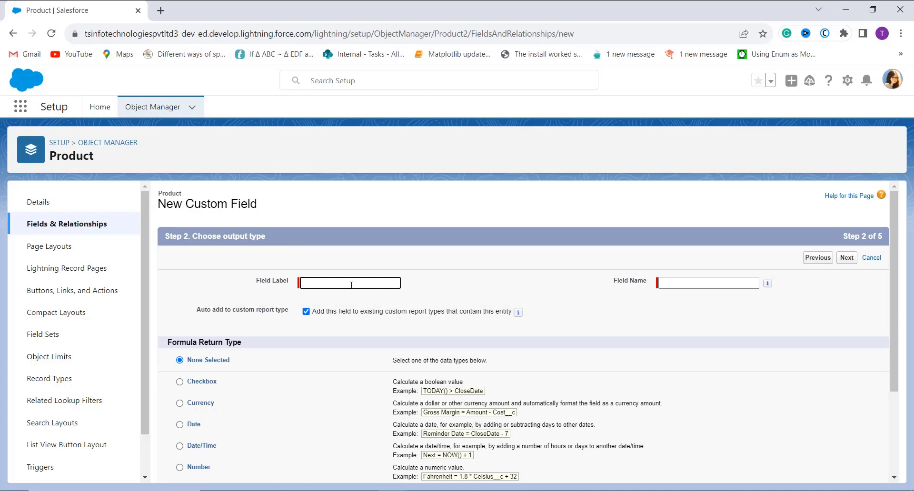
Label the formula field 'Delivery Charges' with a Currency return type and 0 decimal places
type("Delivery Charges")
left_click(537, 298)
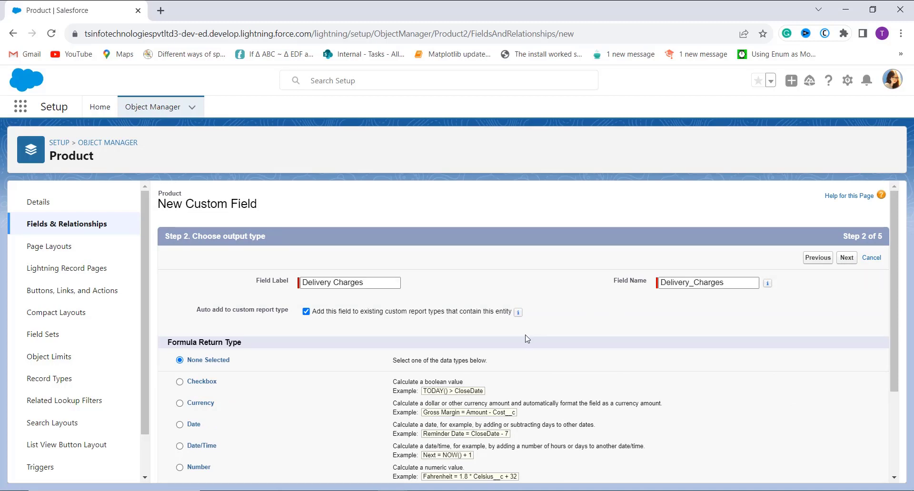
scroll(527, 339, "down", 1)
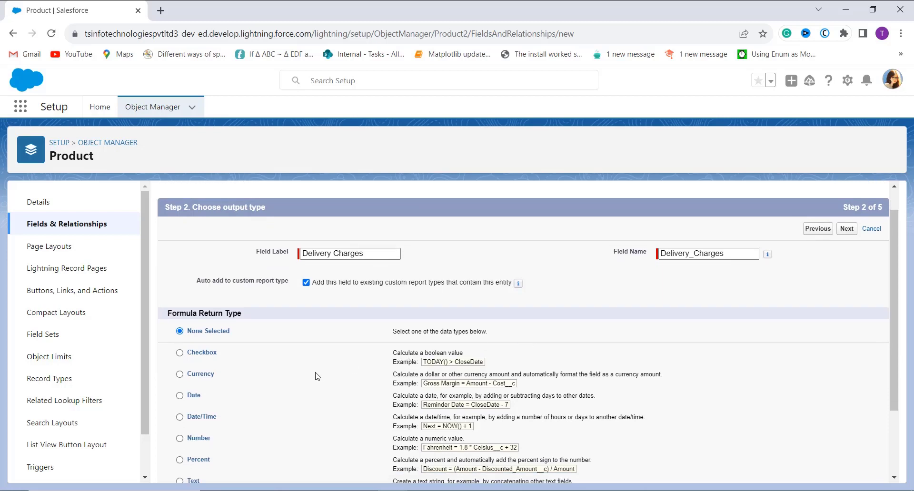
scroll(318, 377, "down", 1)
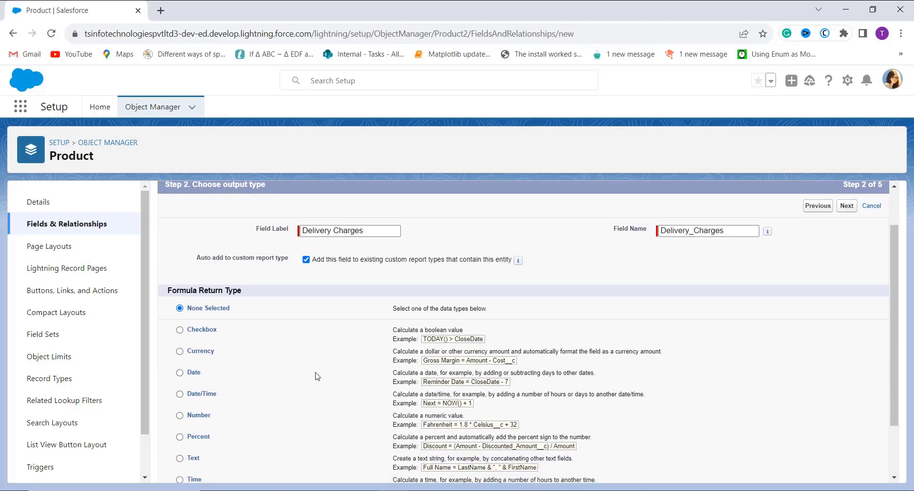
scroll(317, 376, "down", 2)
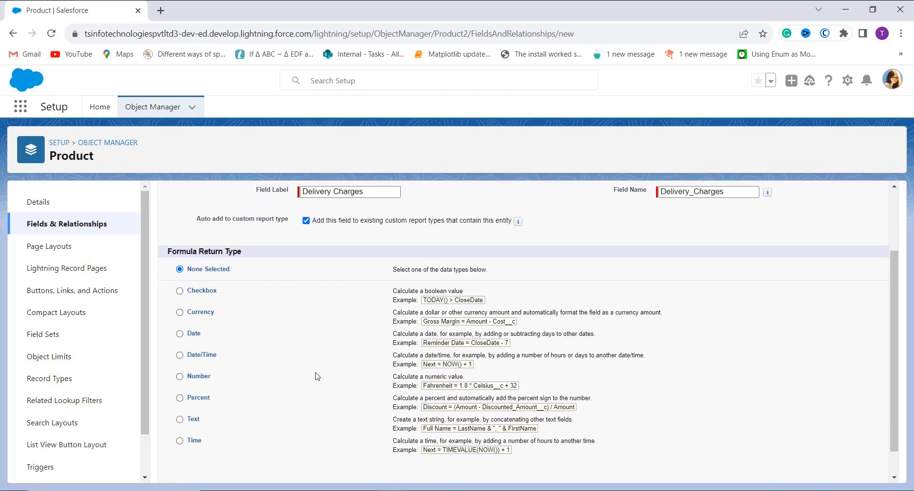
scroll(317, 377, "down", 1)
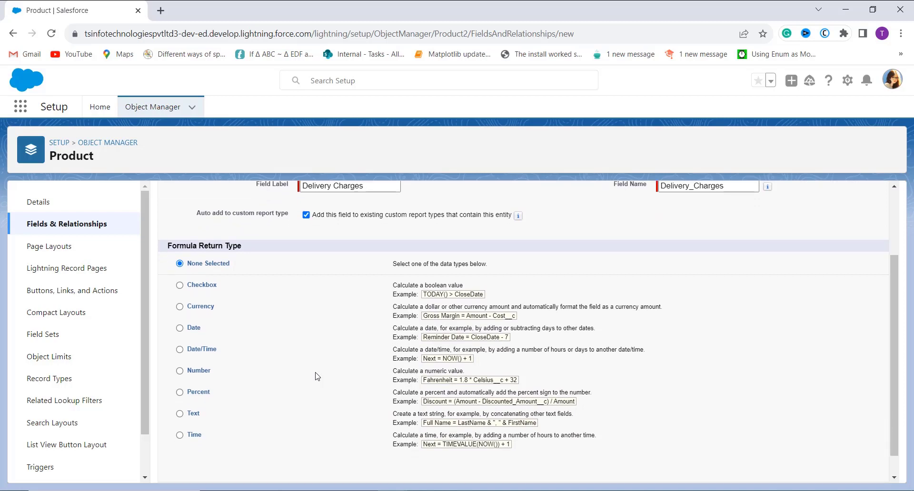
left_click(203, 307)
scroll(359, 338, "down", 1)
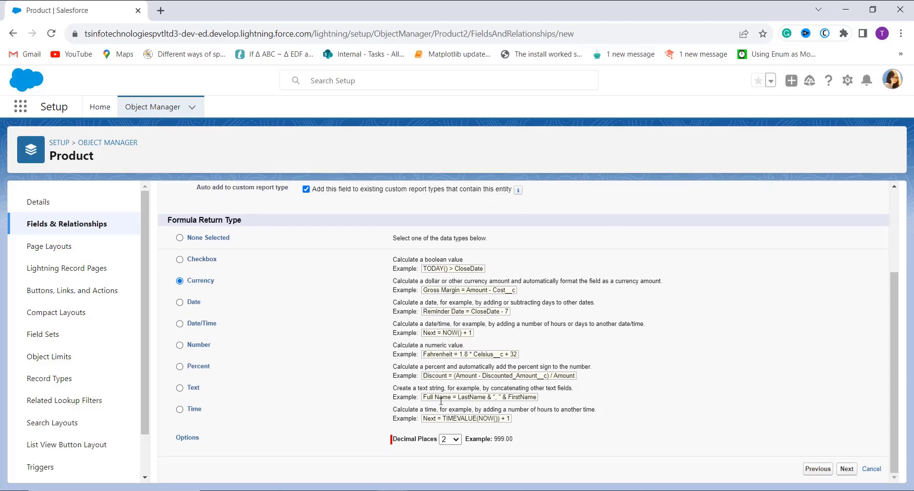
left_click(450, 439)
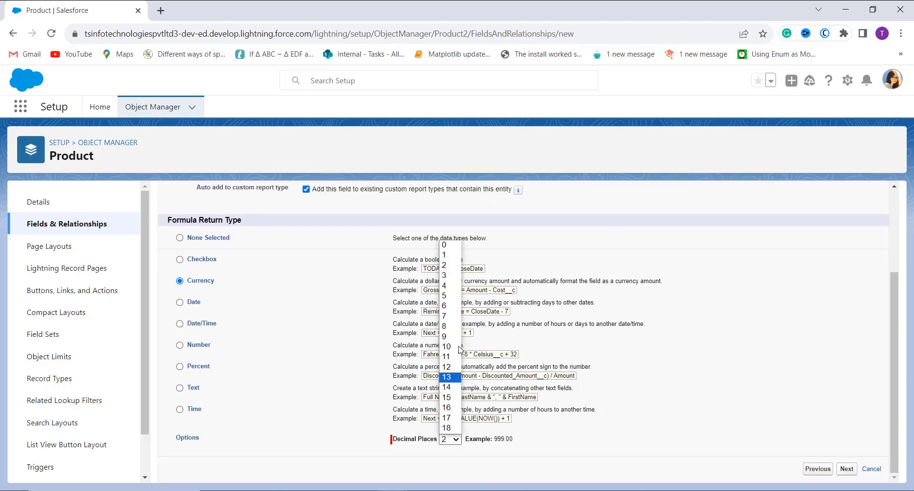
left_click(446, 245)
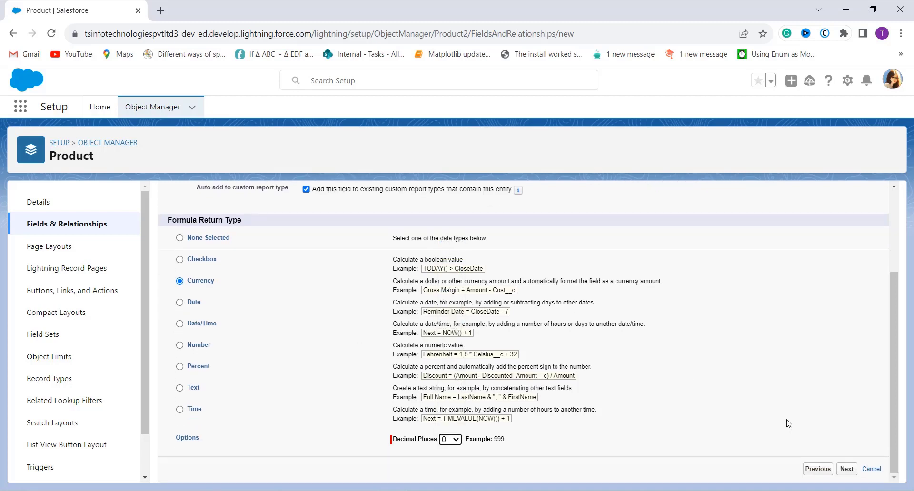
left_click(847, 469)
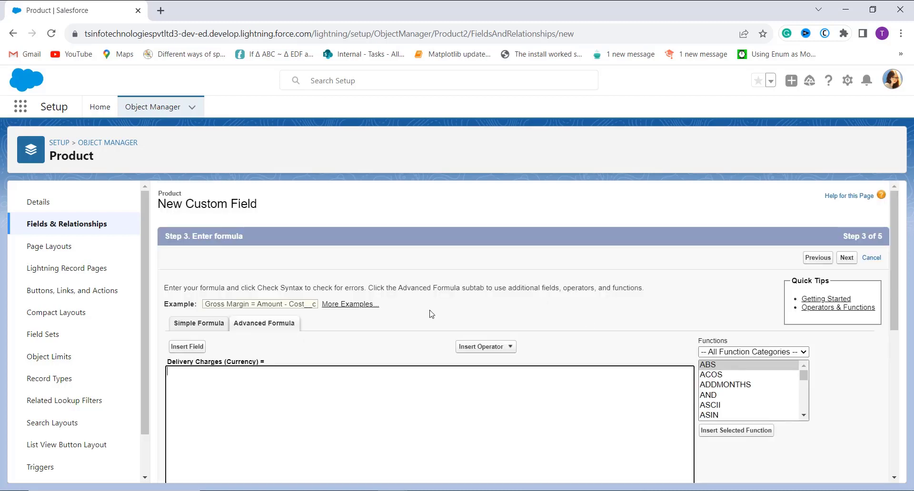
scroll(431, 314, "down", 1)
scroll(428, 314, "down", 1)
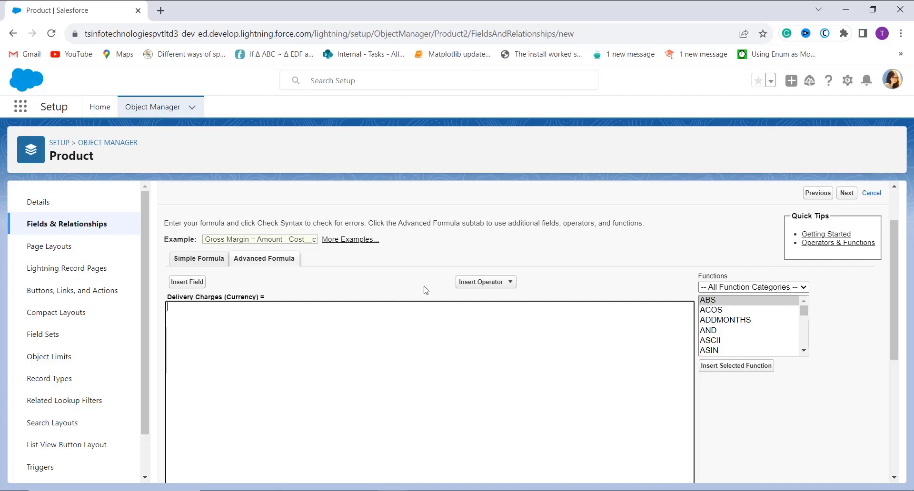
left_click(506, 285)
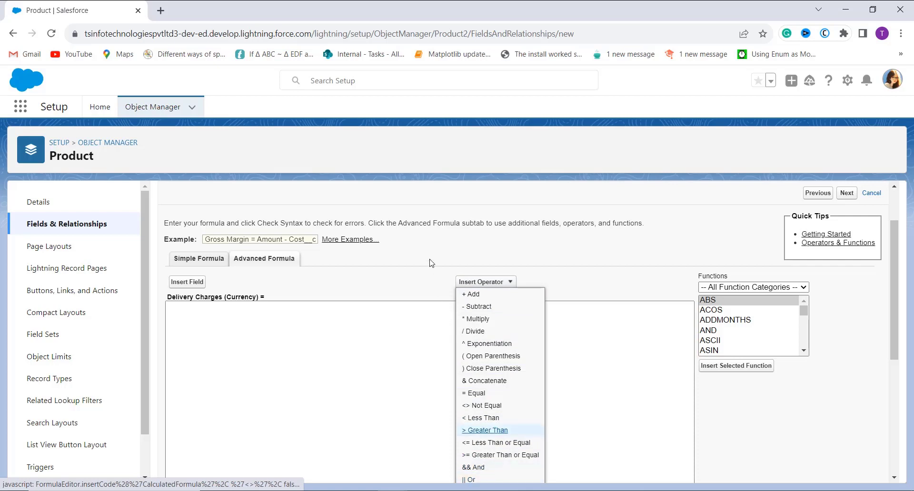
left_click(353, 270)
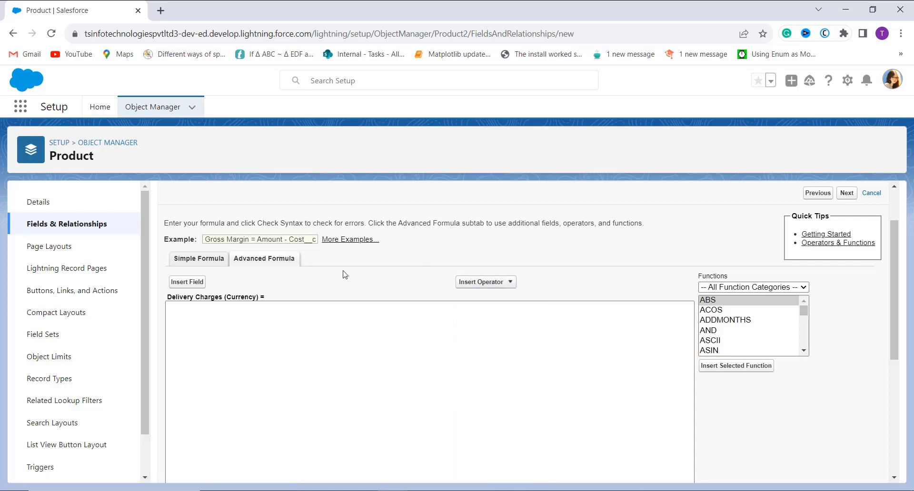
left_click(193, 283)
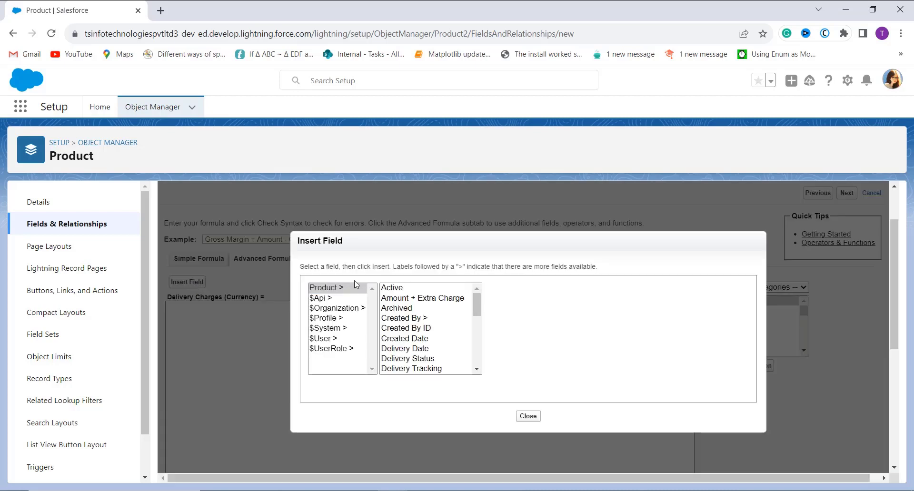
left_click(696, 241)
left_click(420, 360)
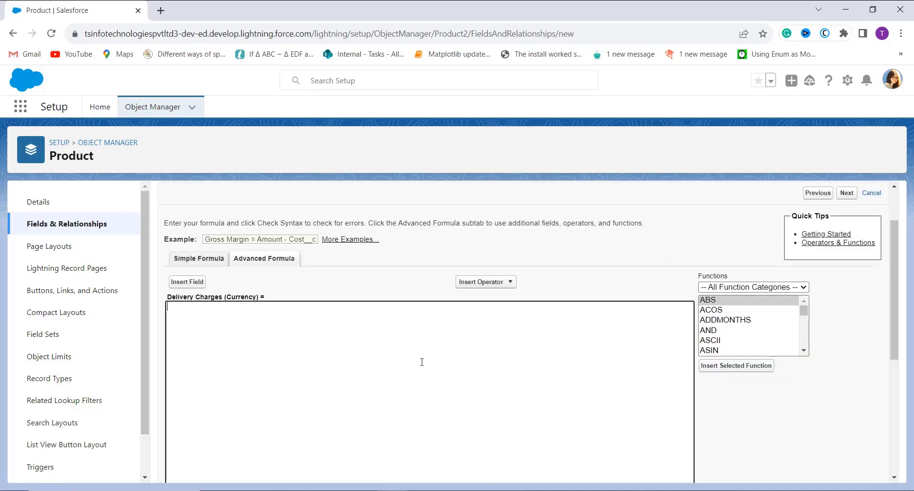
scroll(419, 359, "down", 1)
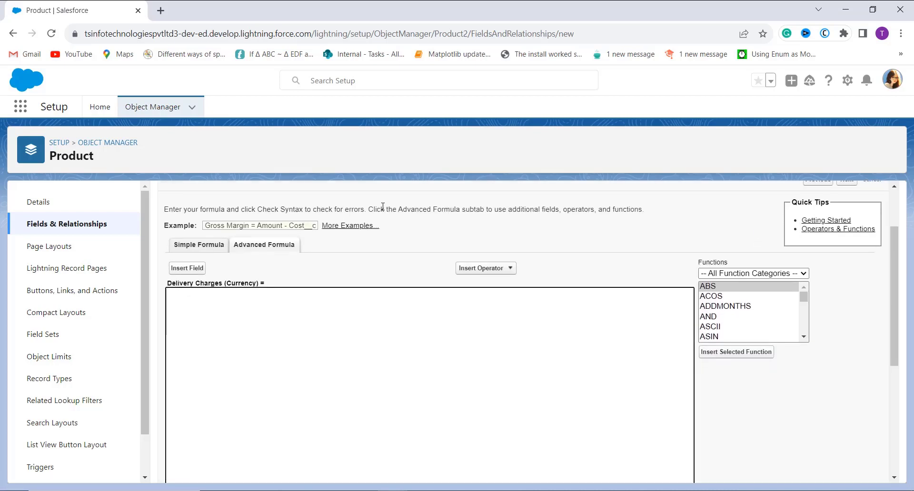
Paste the IF(AND(ISPICKVAL...)) formula returning 0 if delivered and paid within 7 days, else 100
type("IF( AND( ISPICKVAL( Delivery_Tracking__c , \"Delivered\"), Payment_Date__c <= Delivery_Date__c + 7, Payment_Date__c >= Delivery_Date__c ), 0, 100 )")
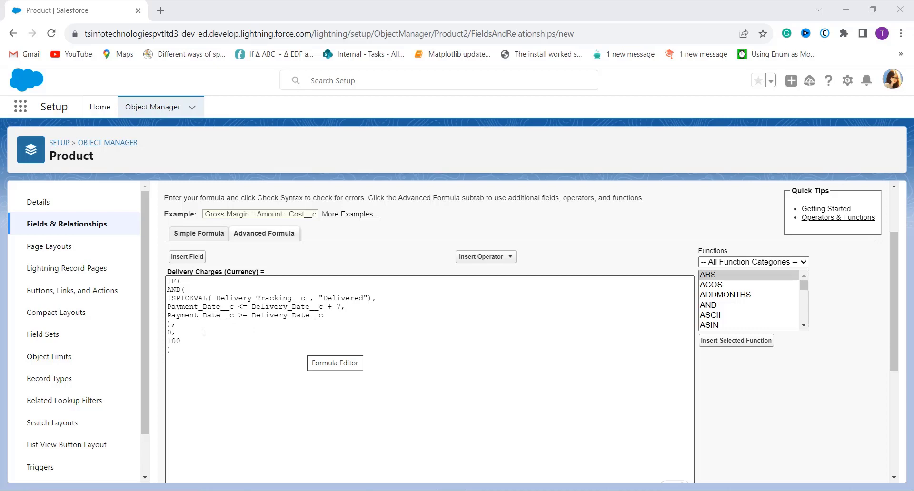
scroll(203, 370, "down", 5)
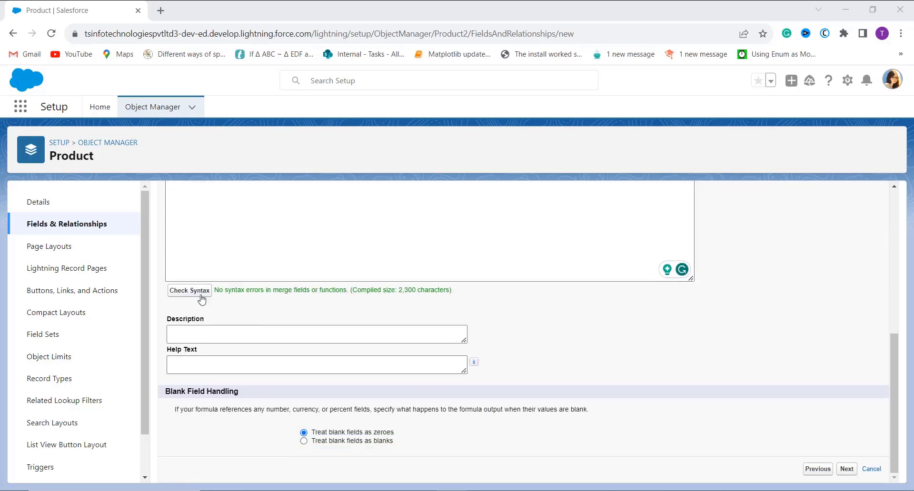
left_click(262, 340)
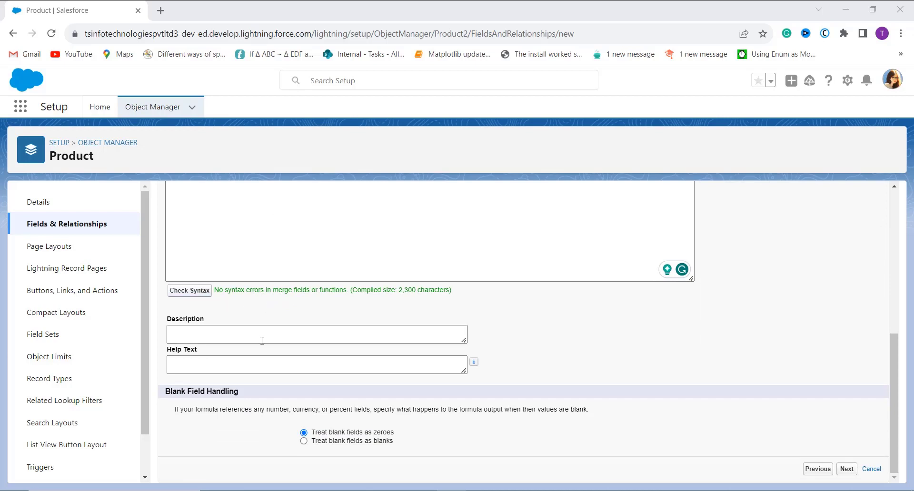
left_click(256, 359)
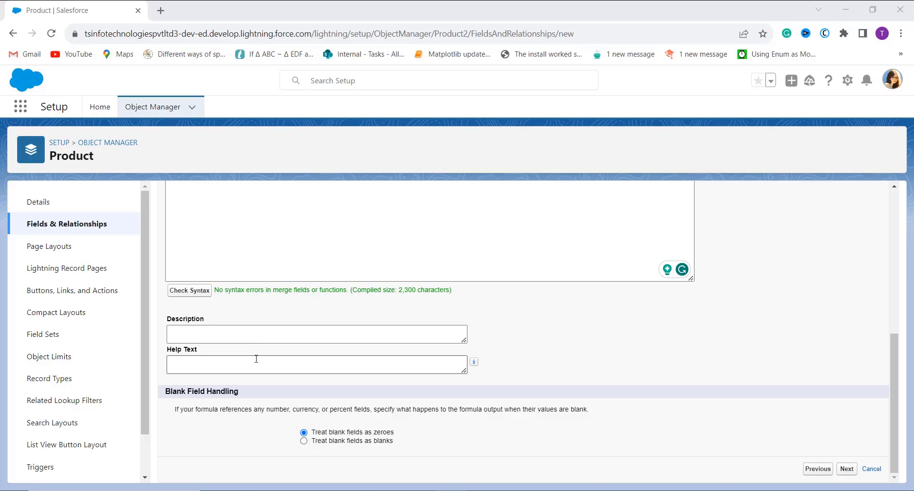
scroll(410, 399, "up", 5)
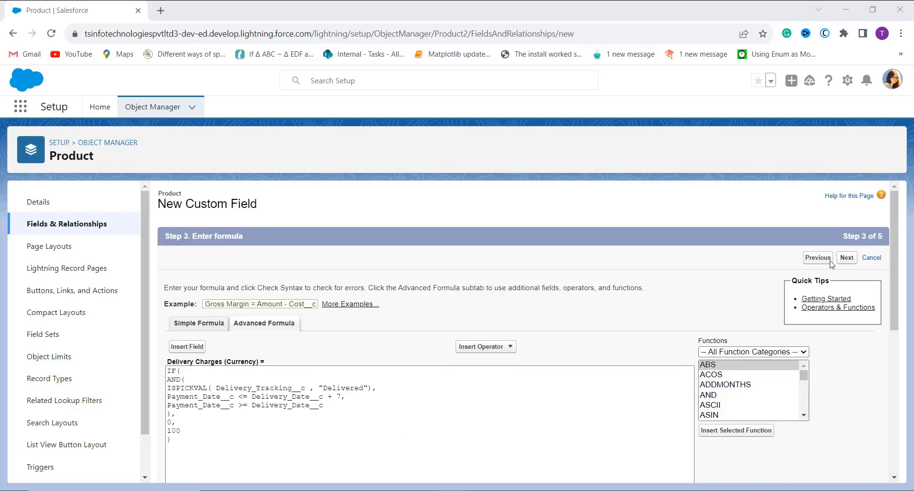
Make Delivery Charges visible to all profiles and reach the Product Layout step
left_click(849, 260)
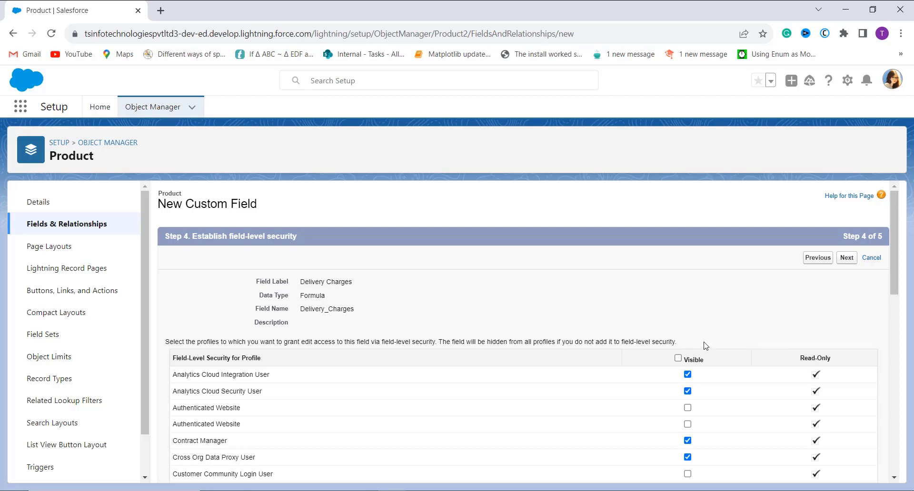
left_click(678, 358)
left_click(847, 258)
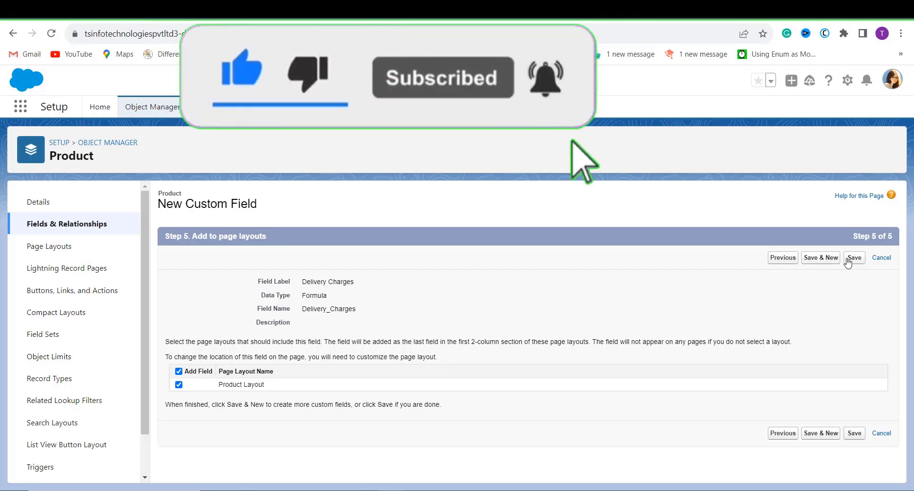
Save the Delivery Charges field, then search the app launcher for 'prod'
left_click(855, 261)
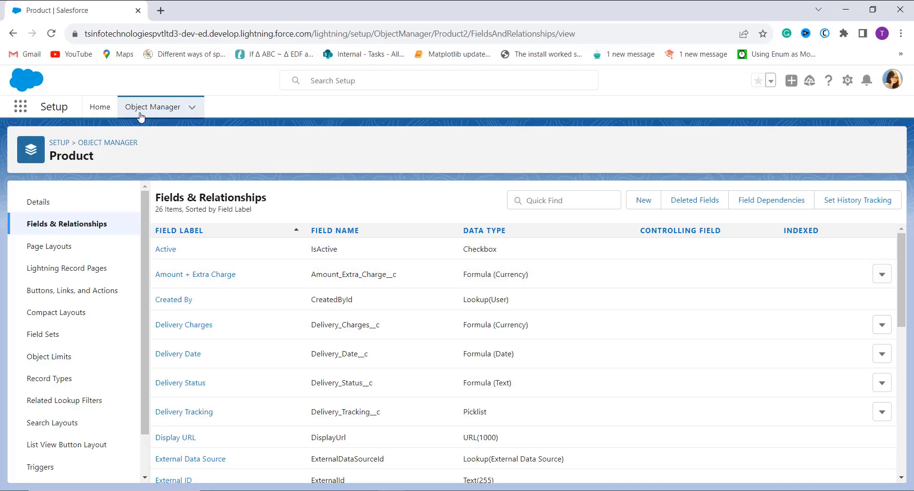
left_click(20, 106)
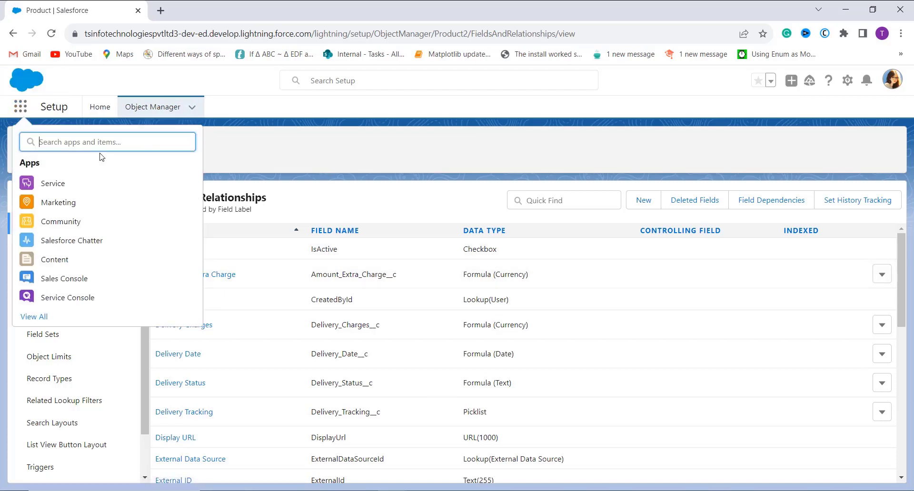
type("prod")
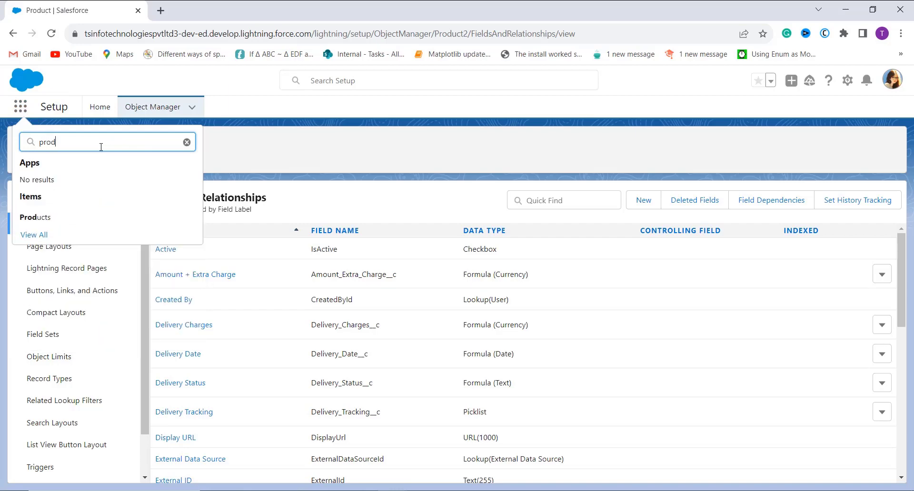
Open Products and confirm the Loreal Cream record shows Delivery Charges of $100
left_click(35, 217)
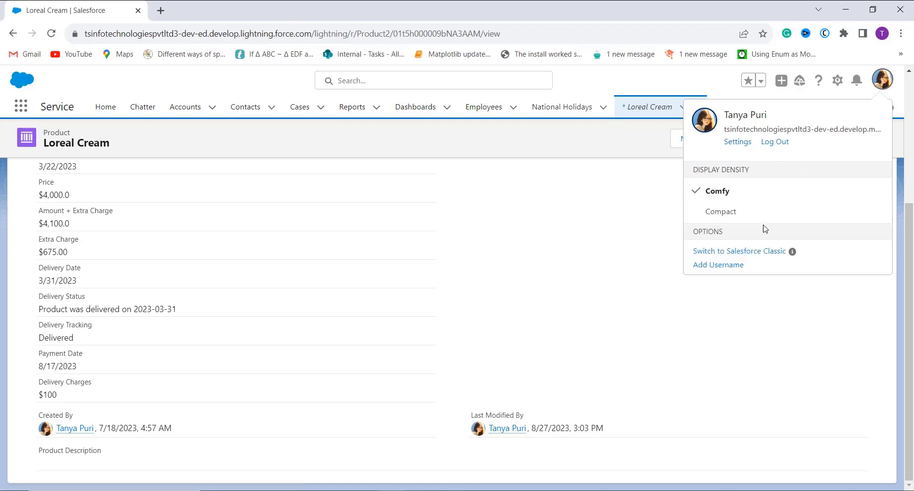
Switch to Salesforce Classic and go to Setup > Customize > Orders > Fields
left_click(771, 252)
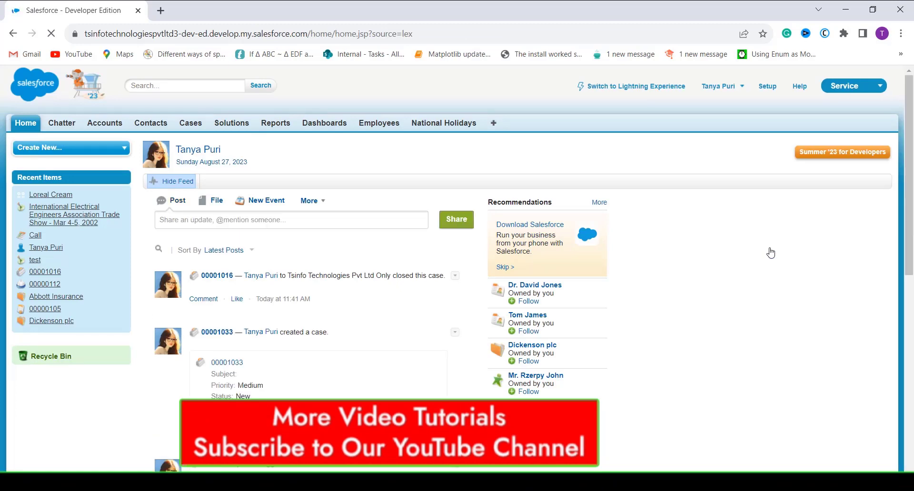
left_click(768, 87)
scroll(293, 374, "down", 3)
scroll(293, 375, "down", 6)
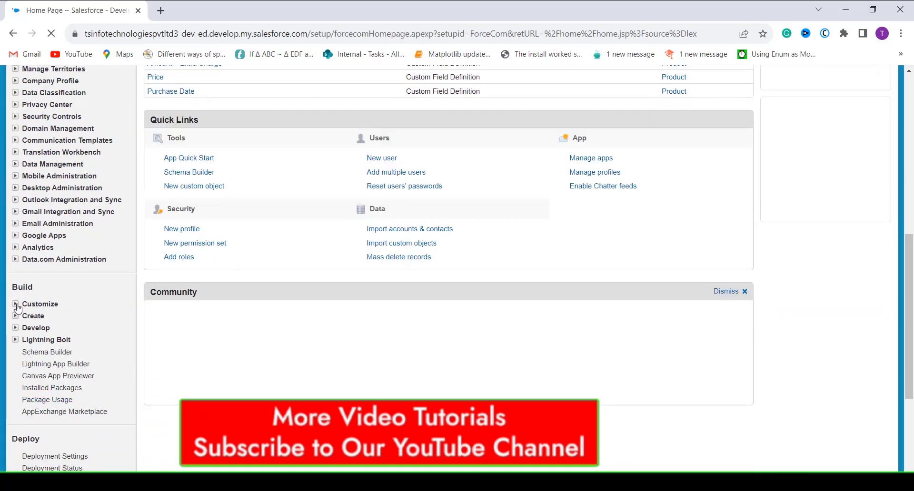
left_click(16, 305)
scroll(110, 331, "down", 3)
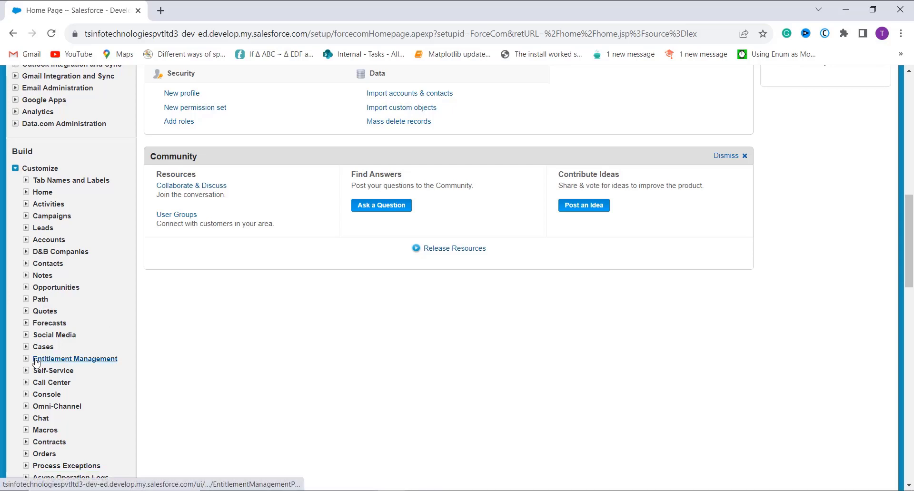
scroll(75, 339, "down", 1)
scroll(40, 385, "down", 1)
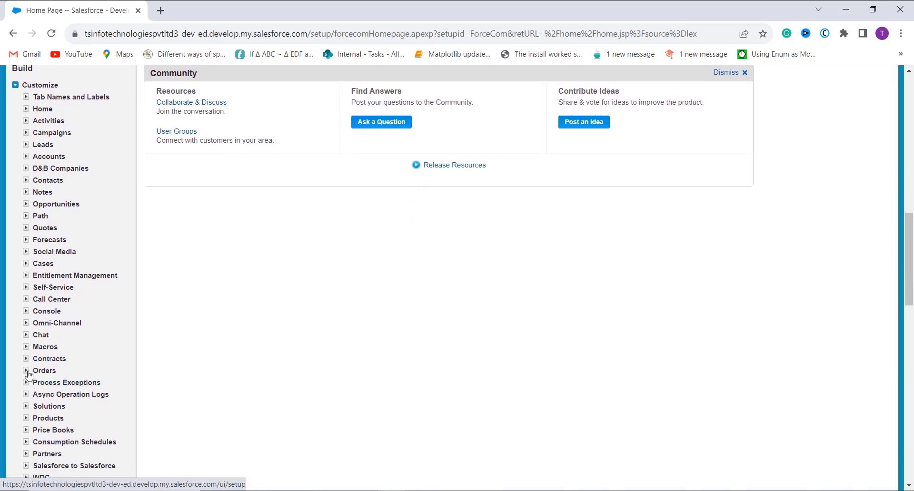
left_click(50, 371)
left_click(56, 385)
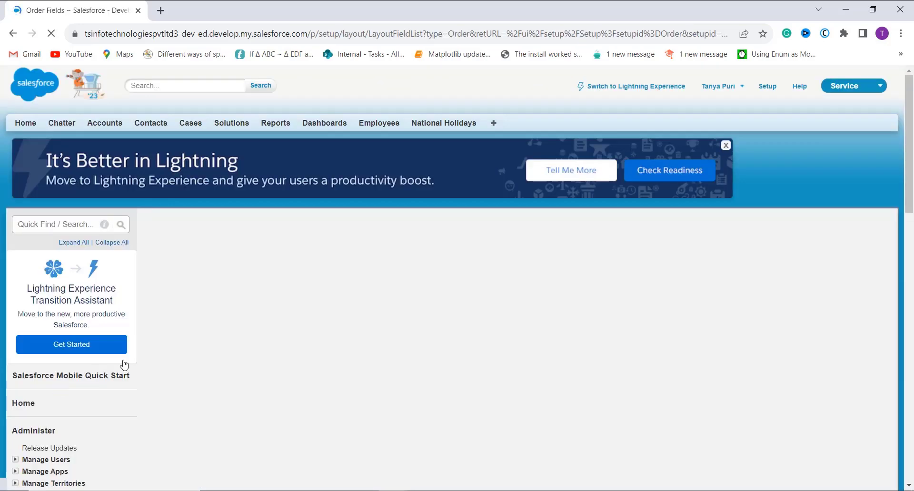
Start a new Formula-type custom field on Order
scroll(204, 343, "down", 9)
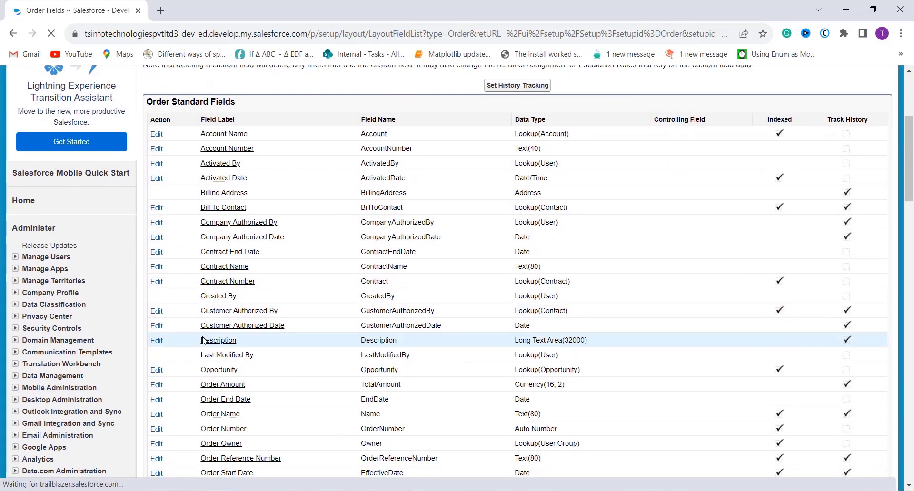
scroll(269, 402, "down", 4)
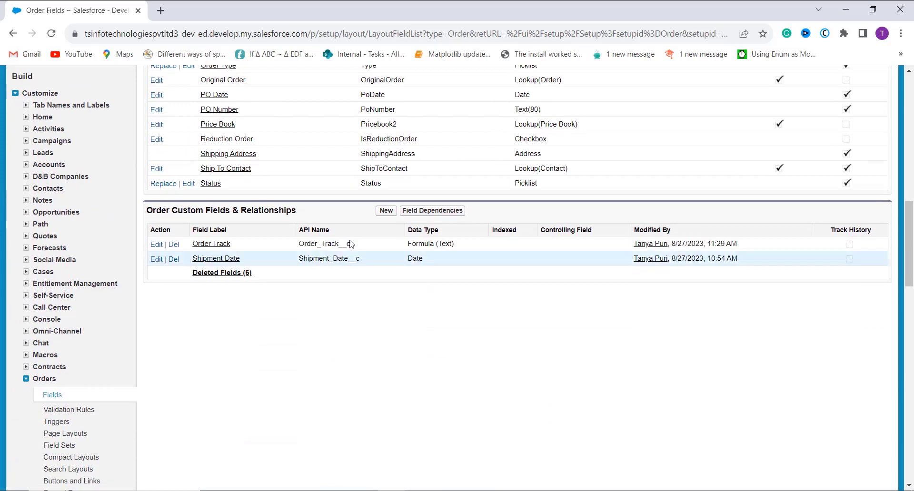
left_click(390, 213)
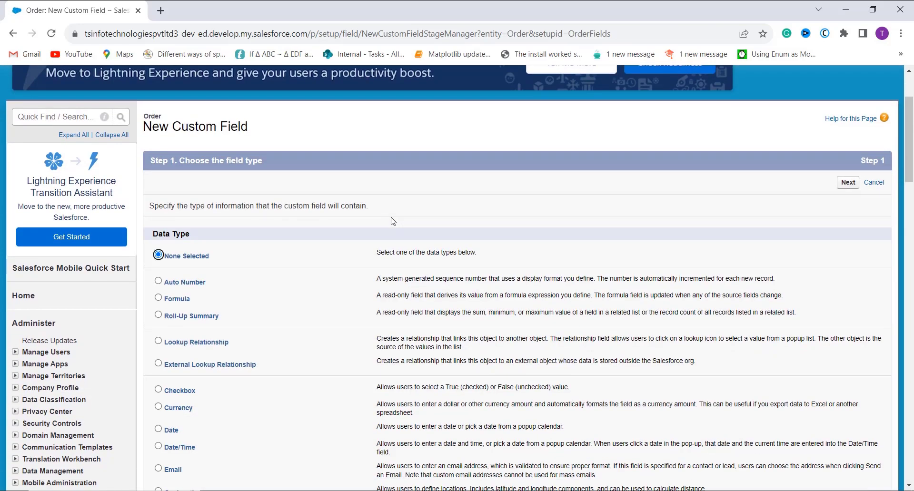
left_click(159, 298)
left_click(849, 183)
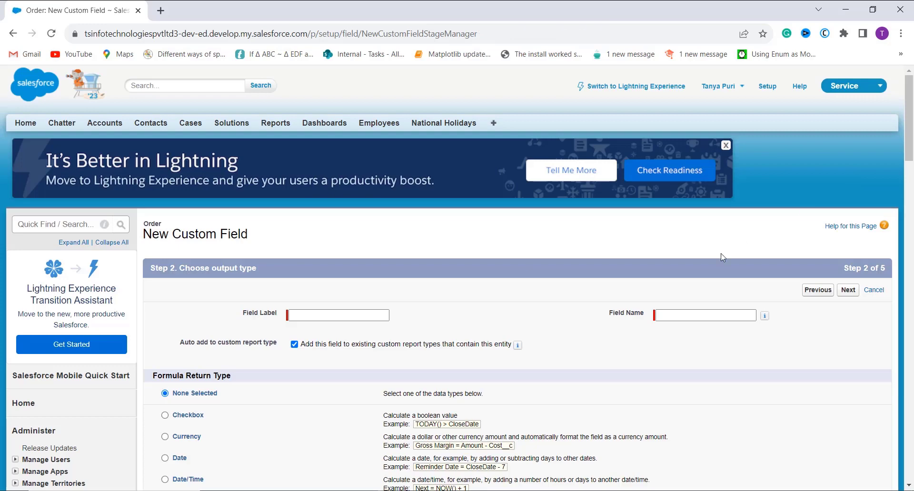
Label the field 'Discount' and give it a Text return type
left_click(366, 315)
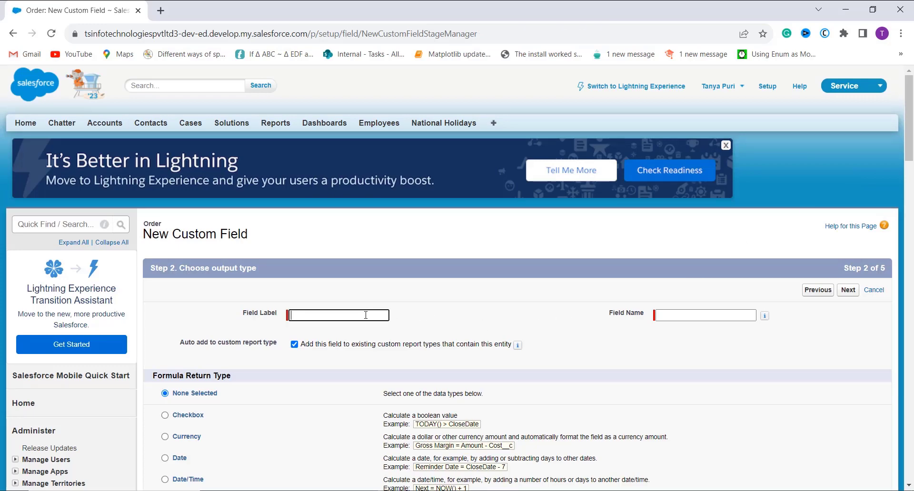
type("Discount")
left_click(440, 380)
scroll(326, 362, "down", 2)
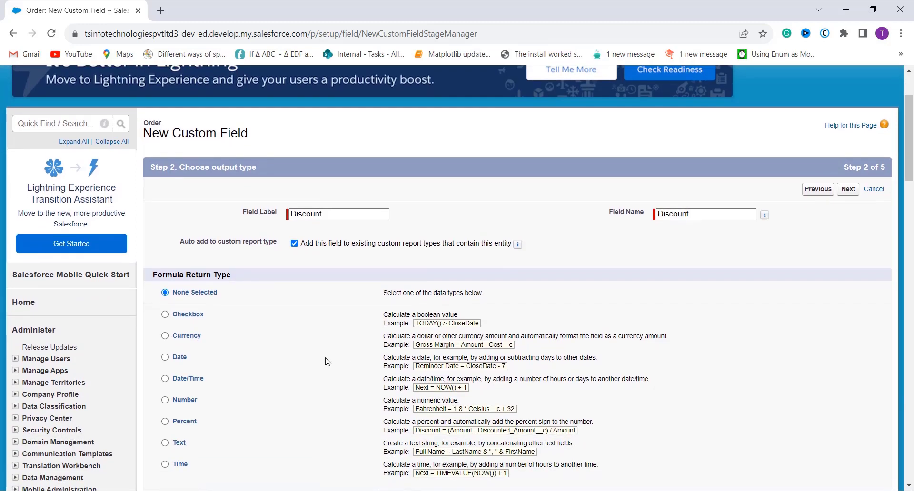
scroll(238, 348, "down", 2)
left_click(183, 395)
left_click(852, 473)
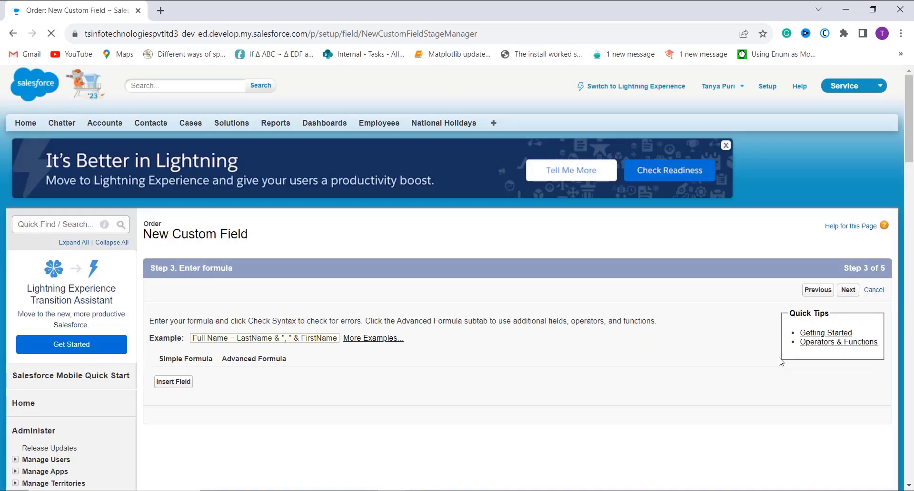
Enter the IF/AND date formula for Discount in the Advanced Formula editor, compiling to 579 characters
scroll(782, 362, "down", 3)
scroll(781, 362, "down", 2)
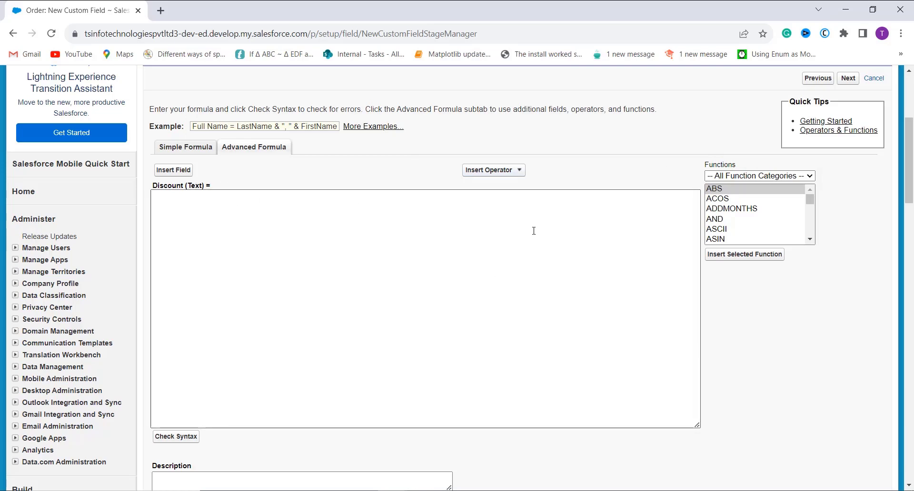
left_click(504, 172)
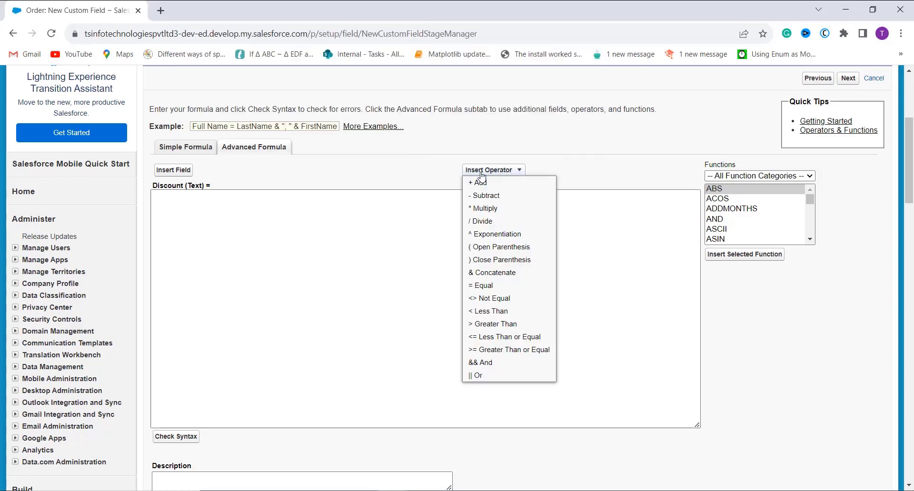
left_click(284, 245)
left_click(324, 236)
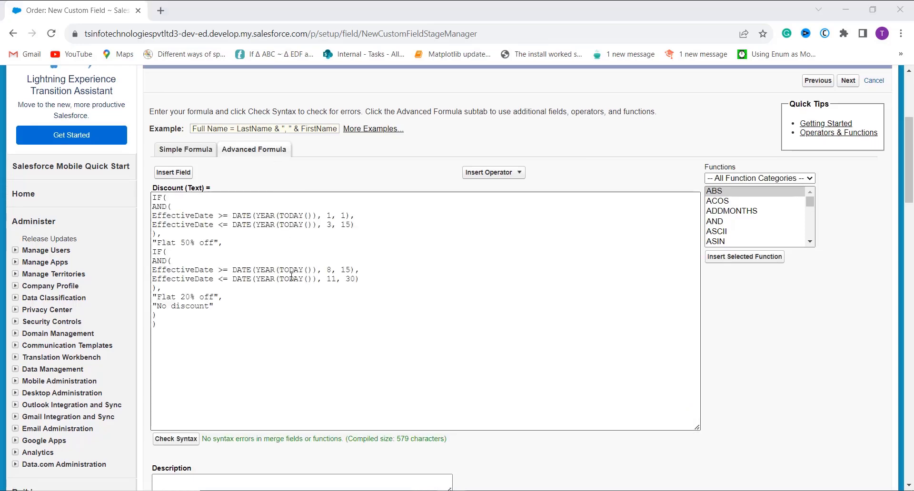
scroll(292, 276, "down", 6)
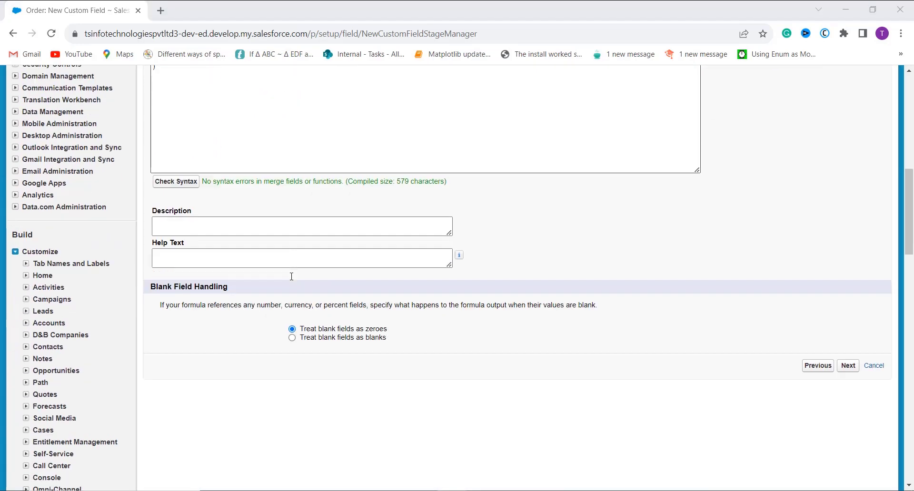
Review the Discount formula's 50% (Jan 1–Mar 15) and 20% (Aug 15–Nov 30) ranges, then continue to field-level security
scroll(291, 279, "up", 4)
scroll(292, 279, "up", 2)
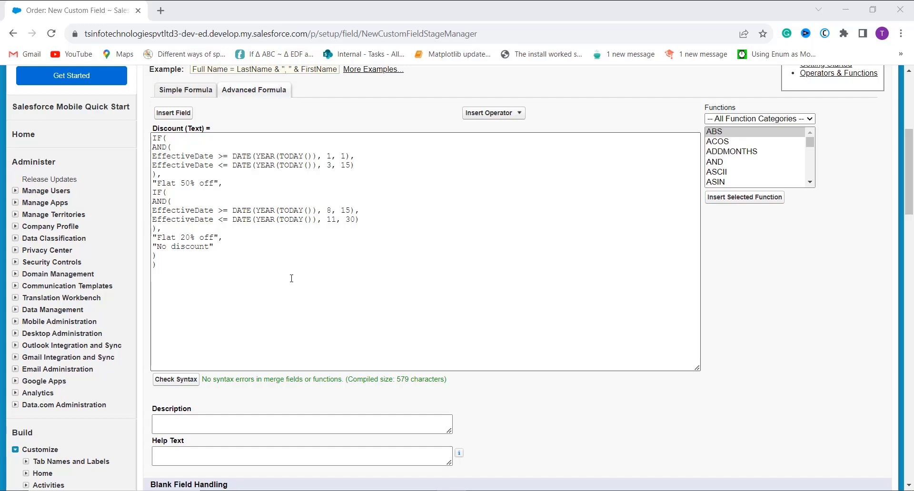
left_click(205, 193)
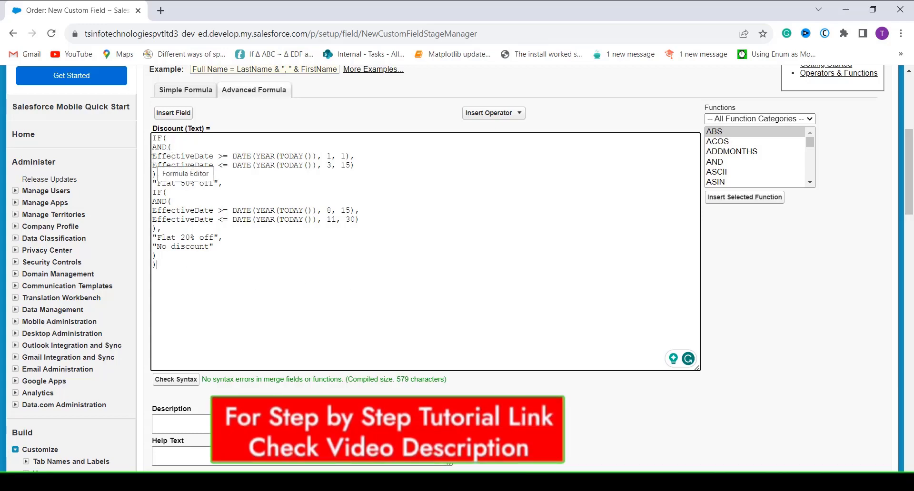
left_click_drag(153, 158, 250, 156)
left_click_drag(338, 164, 356, 166)
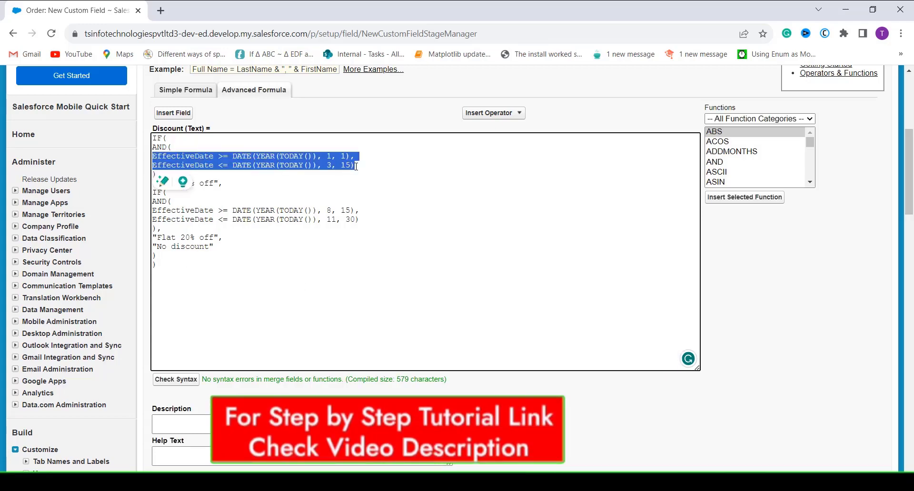
left_click(378, 203)
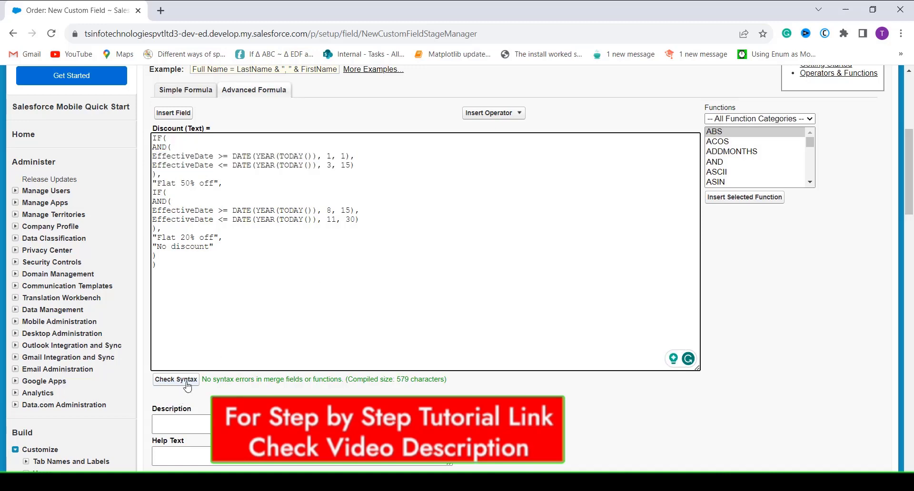
scroll(281, 377, "down", 2)
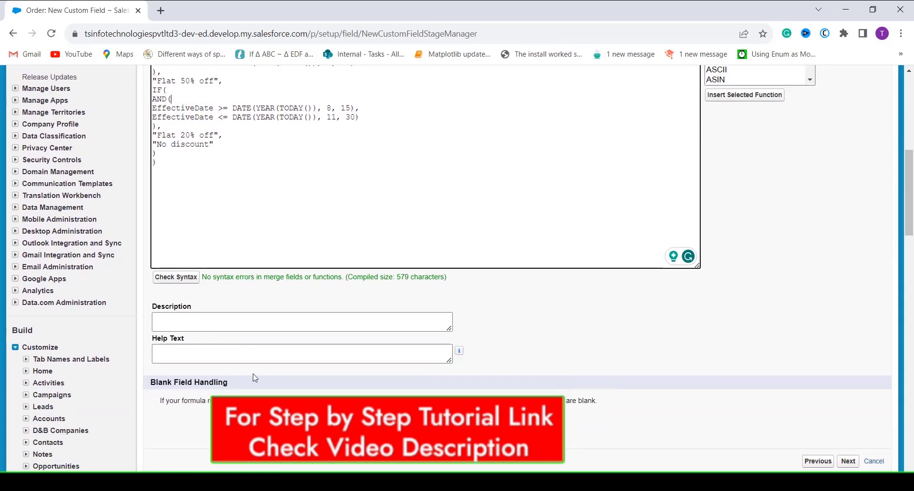
scroll(308, 395, "up", 5)
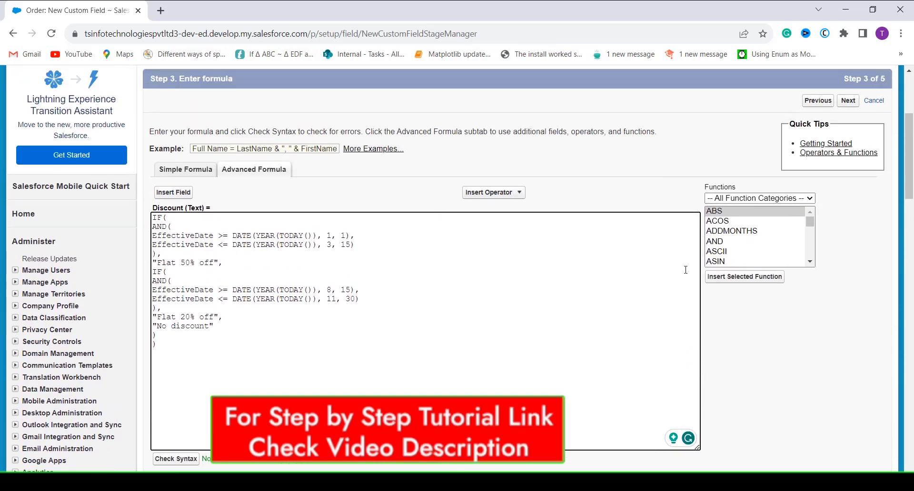
left_click(848, 131)
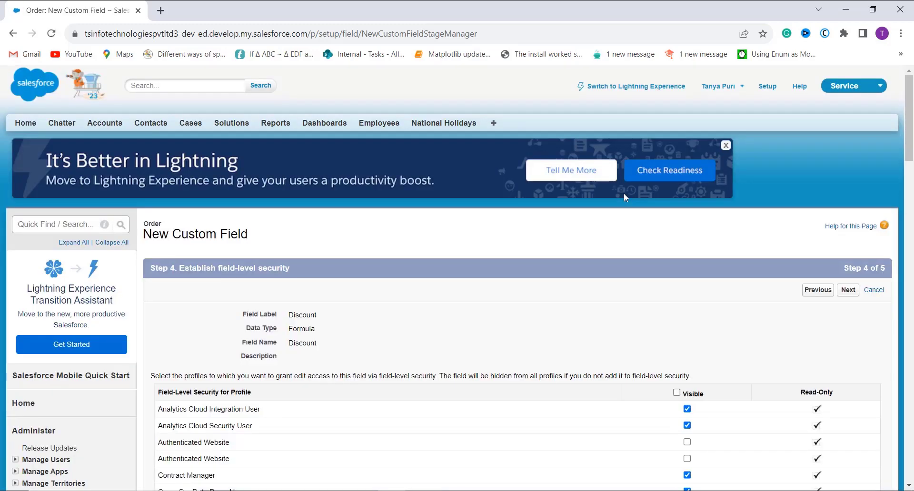
Tick Visible for all profiles, keep Order Layout selected, and save the Discount field
scroll(593, 259, "down", 1)
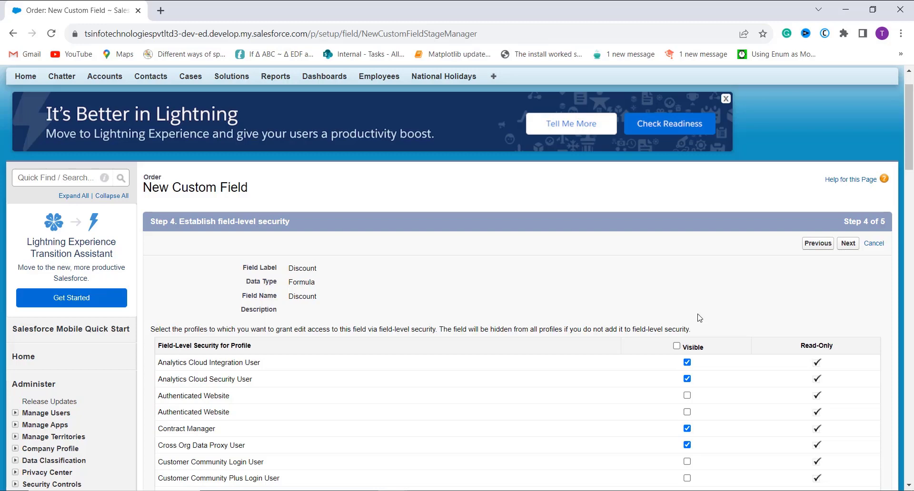
left_click(677, 347)
left_click(848, 244)
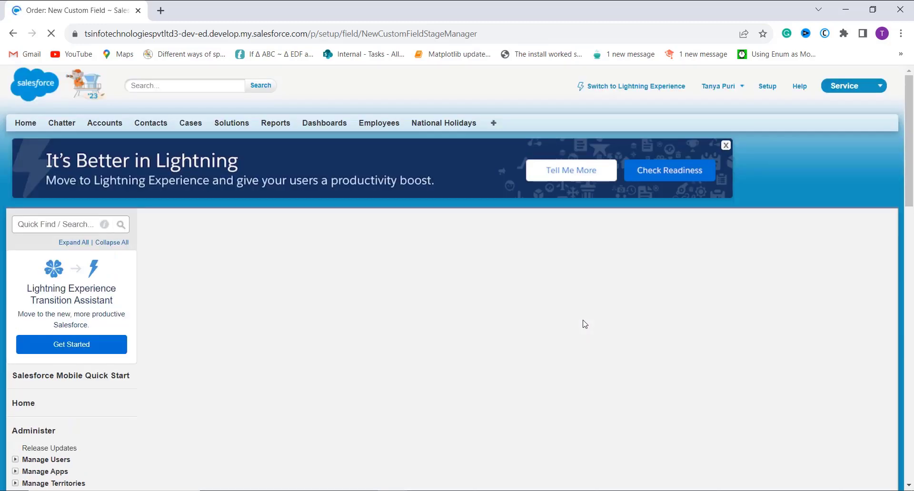
scroll(546, 328, "down", 2)
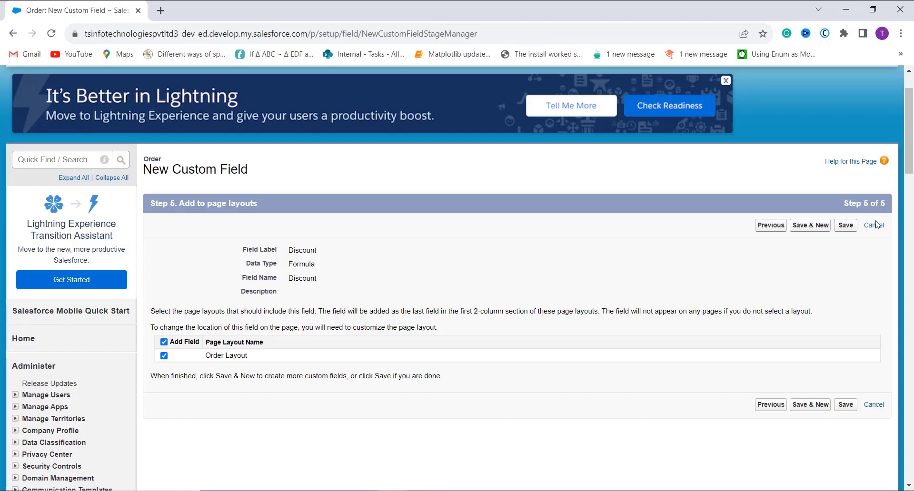
left_click(846, 227)
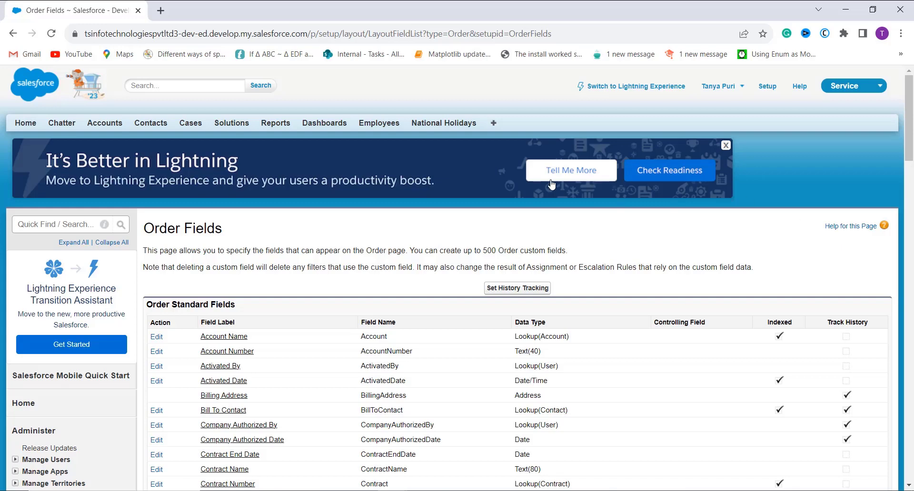
Go to the All Tabs list and open the Orders home page
left_click(495, 125)
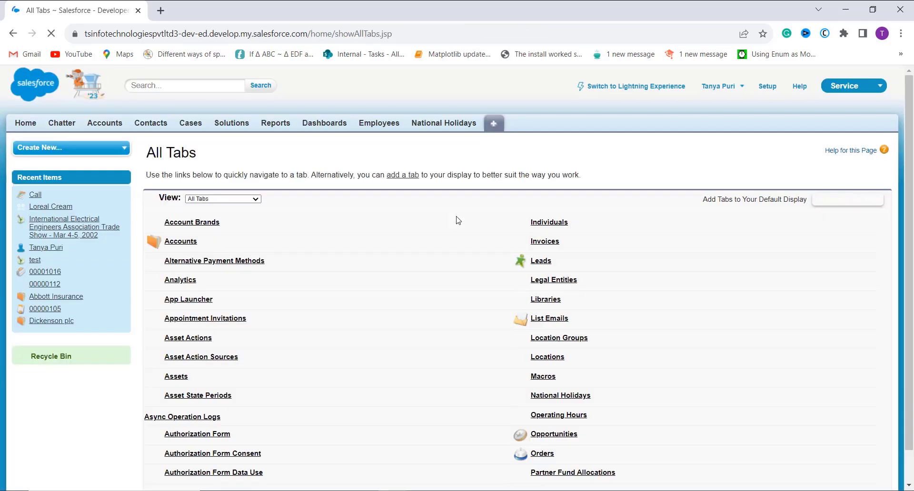
scroll(439, 268, "down", 1)
scroll(439, 267, "down", 3)
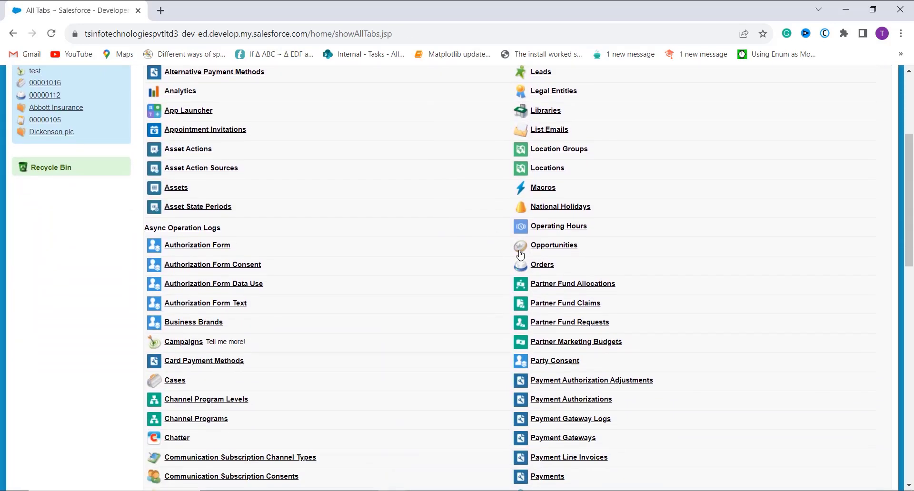
left_click(542, 266)
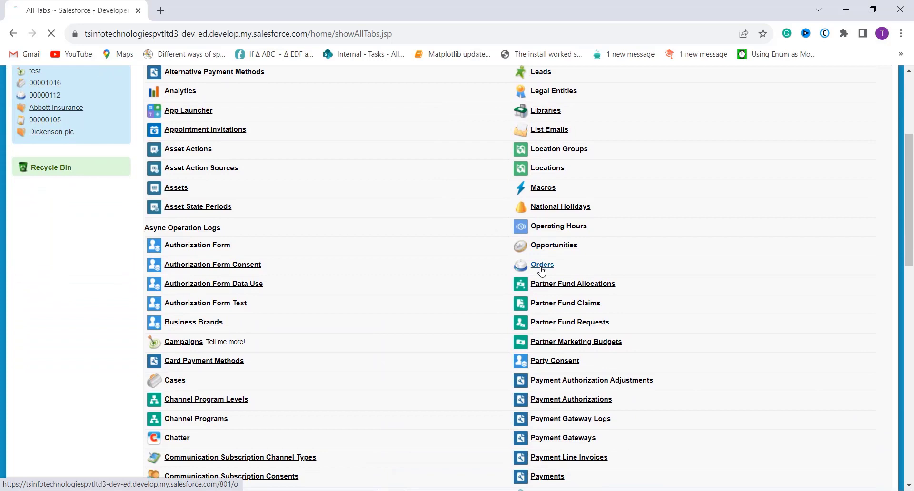